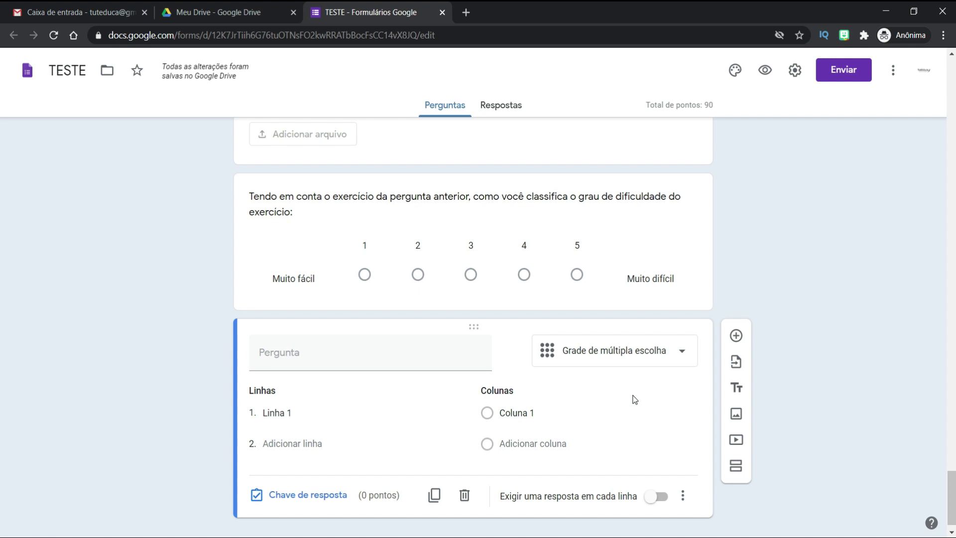
Step: Enter the grid question text "Correlacione os conteúdos apresentados, relacionado-os com cada desporto/matéria dados na aulas:"
click(459, 363)
text(Correlacione os conteúdos)
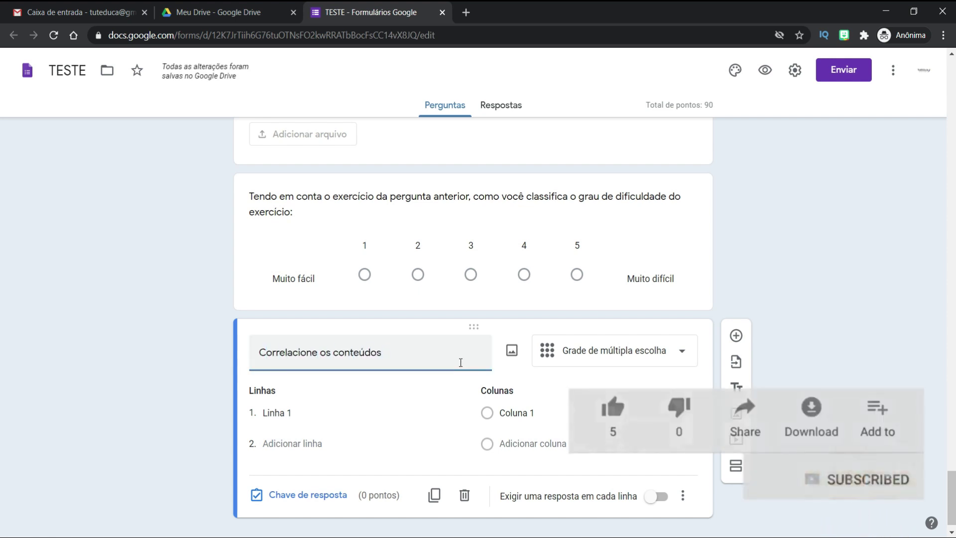
text( apresentados, relacionado-os)
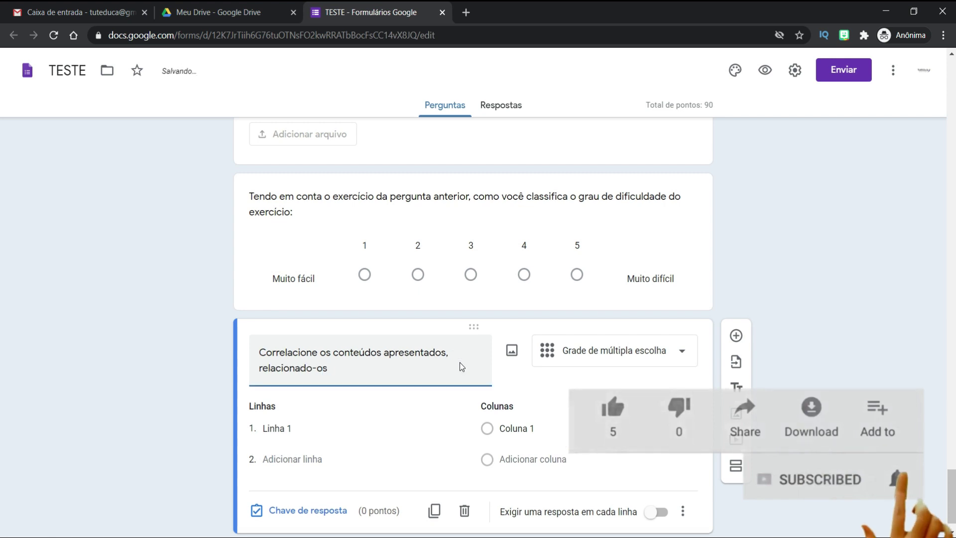
text( com cada)
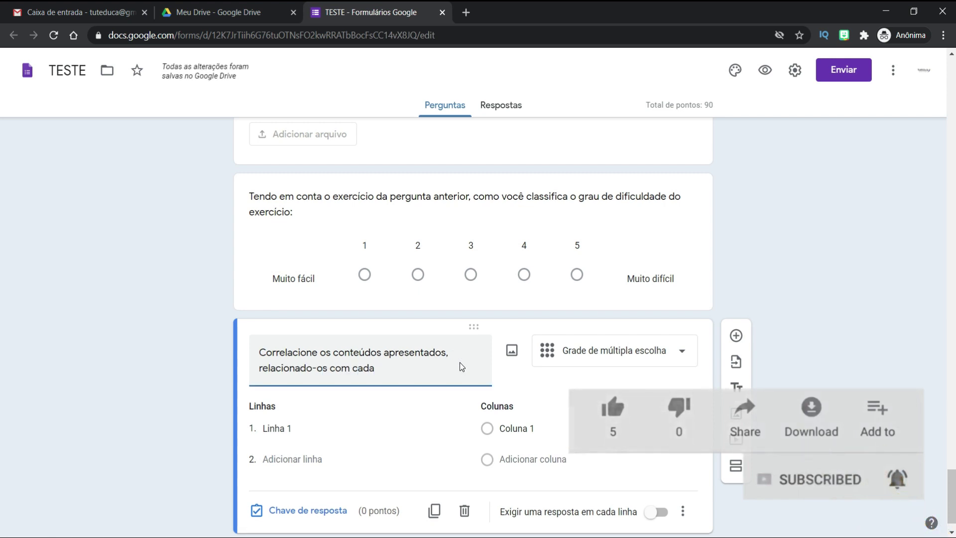
text( desporto/matéria cada)
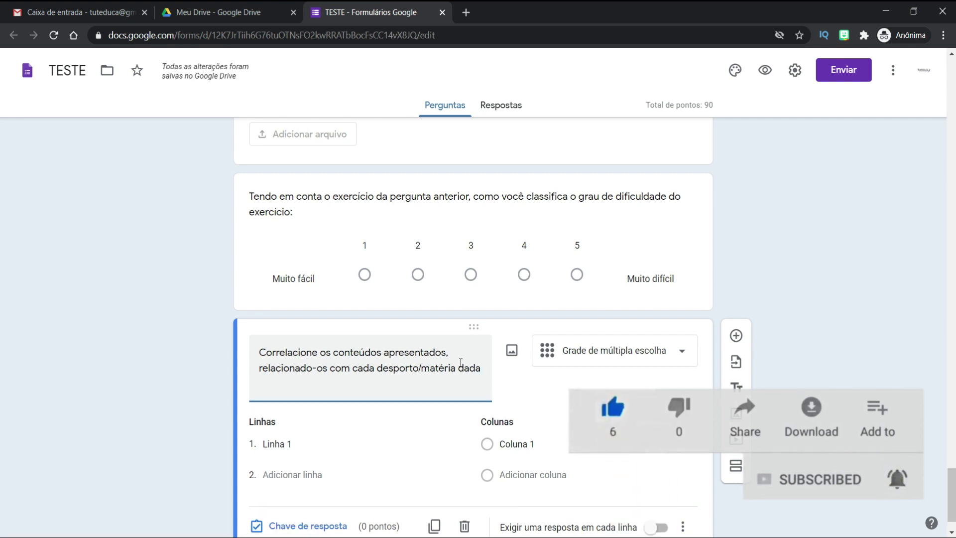
key(BackSpace)
text(os na aulas:)
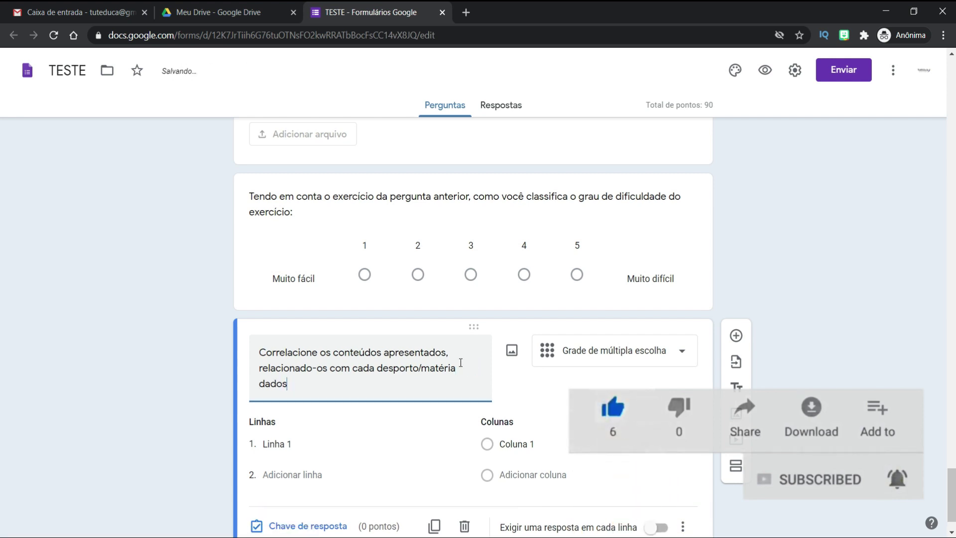
Step: Fill the first two grid rows with Futsal and Voleibol and the first two columns with Passe and Bloco
click(356, 447)
text(Futsal)
key(Tab)
text(Passe)
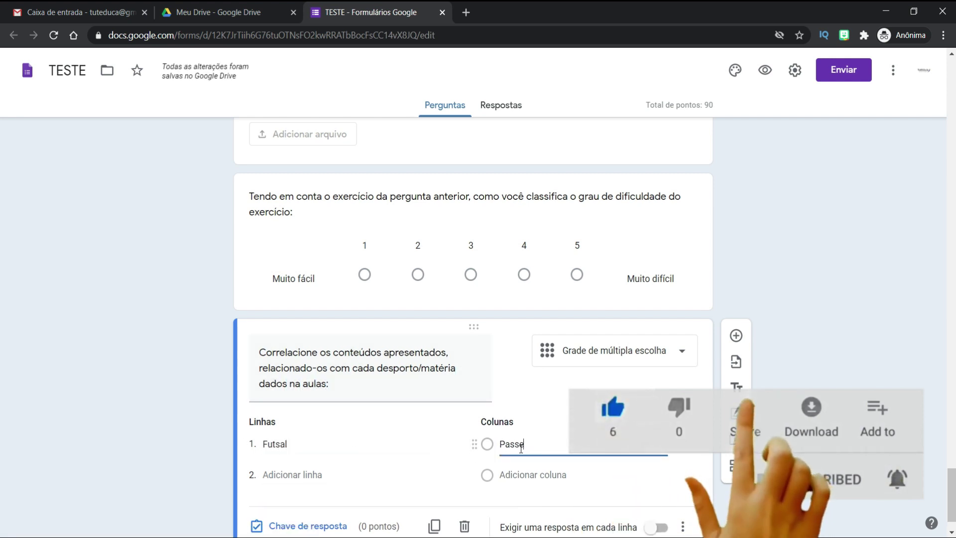
click(304, 476)
text(Voleibol)
click(545, 443)
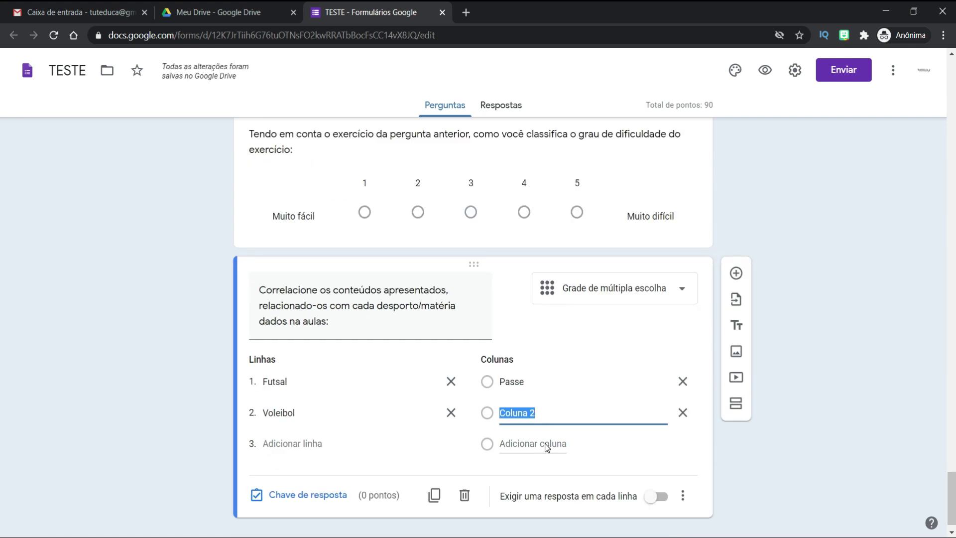
text(Bloco)
Step: Add the rows Badminton and Natação and the columns Smash and Crawl to the grid question
click(316, 441)
text(Badminton)
click(532, 413)
text(Smash)
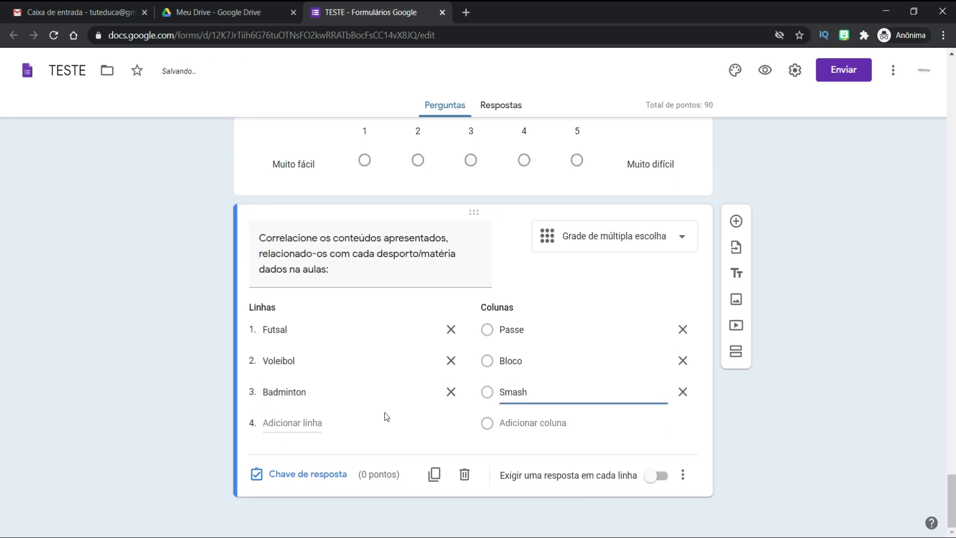
click(311, 423)
text(Natação)
click(535, 395)
text(Crawl)
Step: Add the row Atletismo and the column "Corrida de barreiras", and create an empty sixth row
click(312, 423)
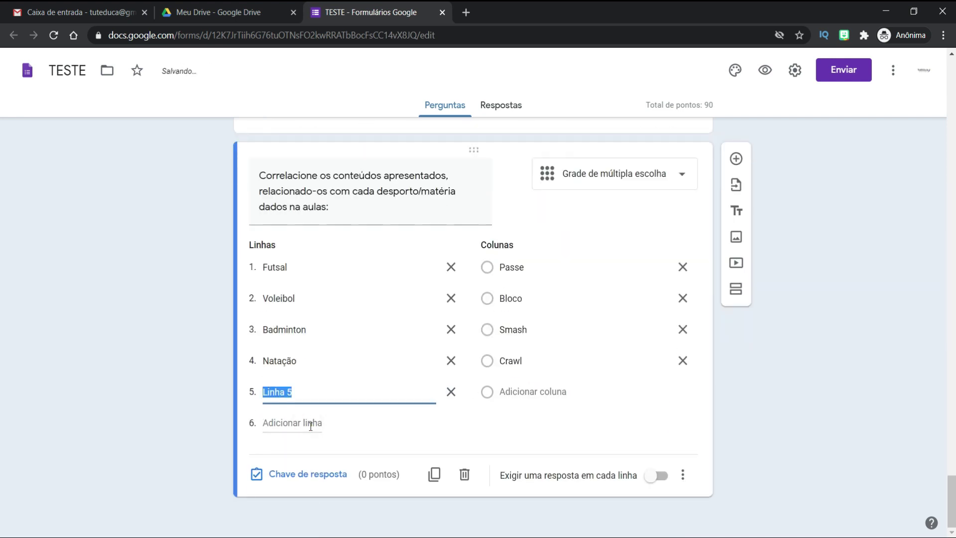
text(Atletismo)
click(535, 393)
text(Barreiras)
click(312, 423)
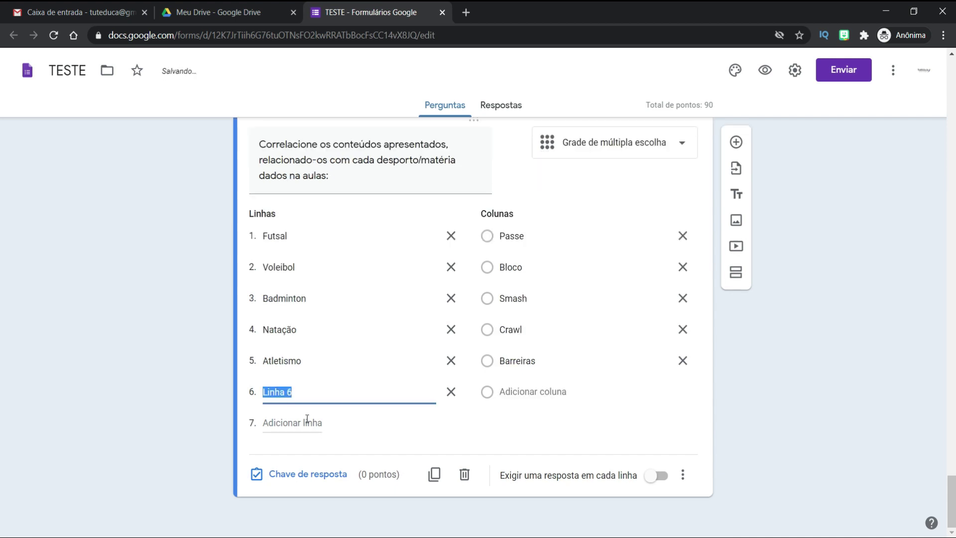
click(502, 361)
text(Corrida de)
key(Delete)
text(b)
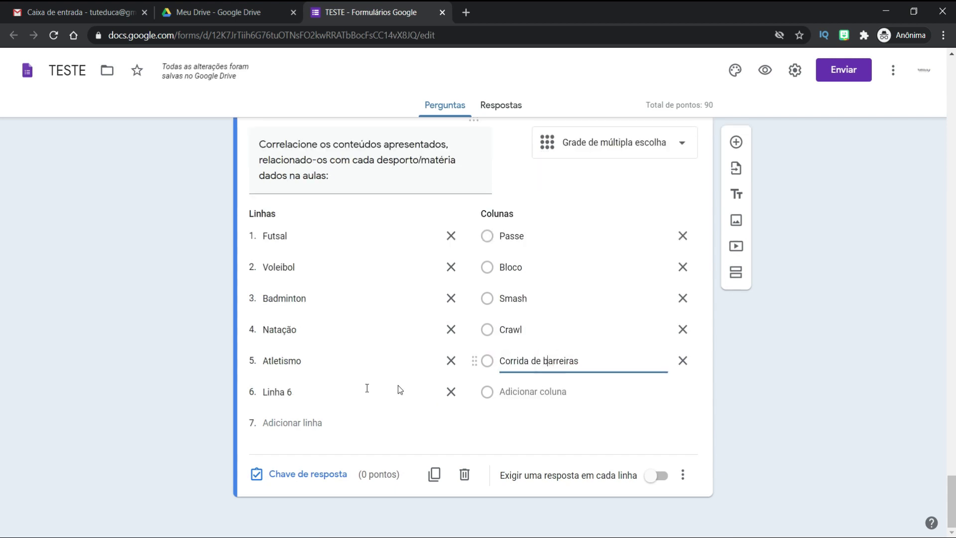
Step: Name the sixth row "Sistema muscular" and add the column Contração
click(349, 391)
text(Sistema muscular)
click(533, 391)
text(Contração)
click(566, 455)
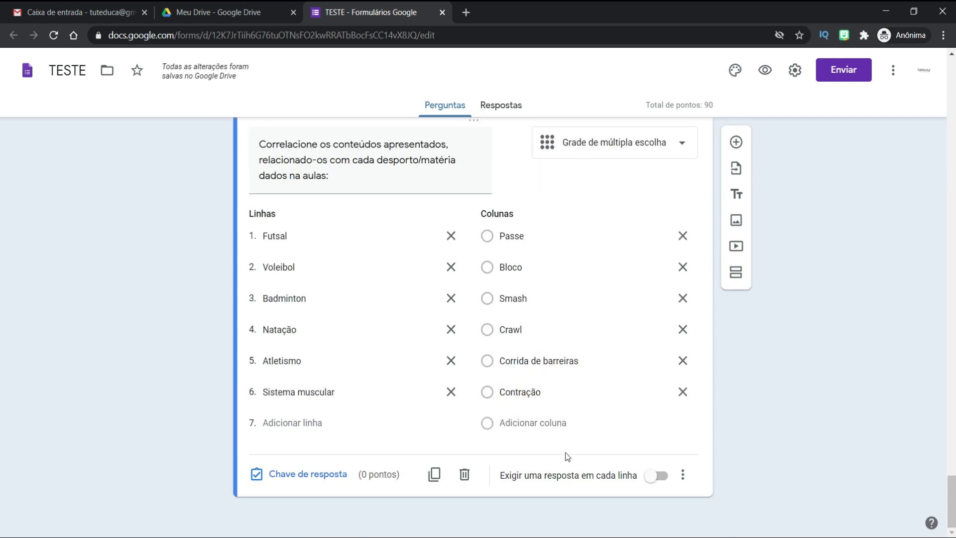
Step: In the answer key, match Futsal–Passe, Voleibol–Bloco, Badminton–Smash, Natação–Crawl, Atletismo–Corrida de barreiras and Sistema muscular–Contração
scroll(769, 438, up, 1)
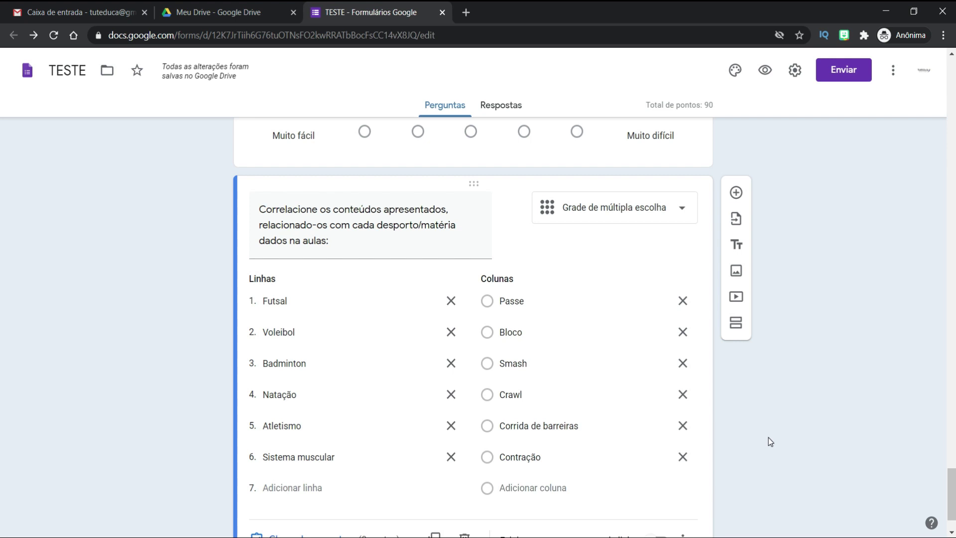
scroll(769, 437, down, 2)
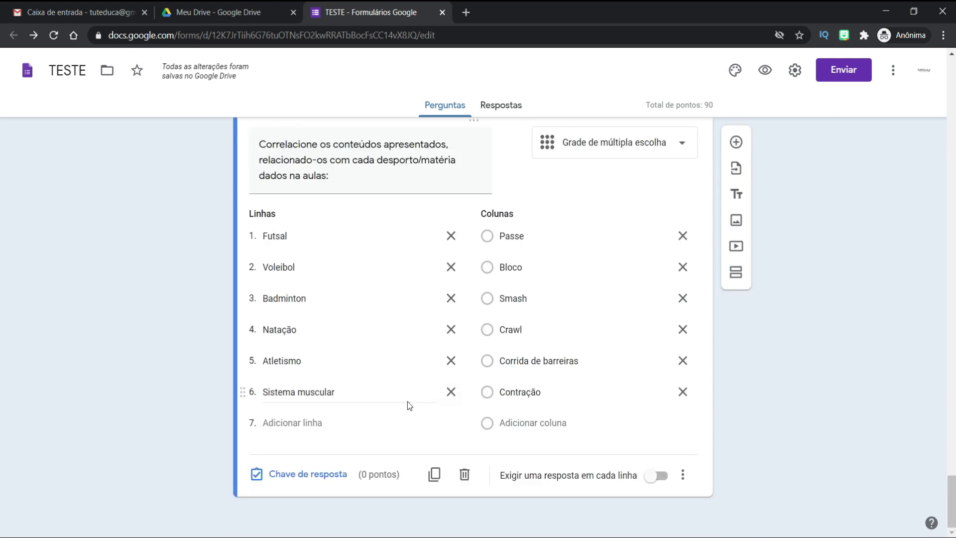
click(333, 477)
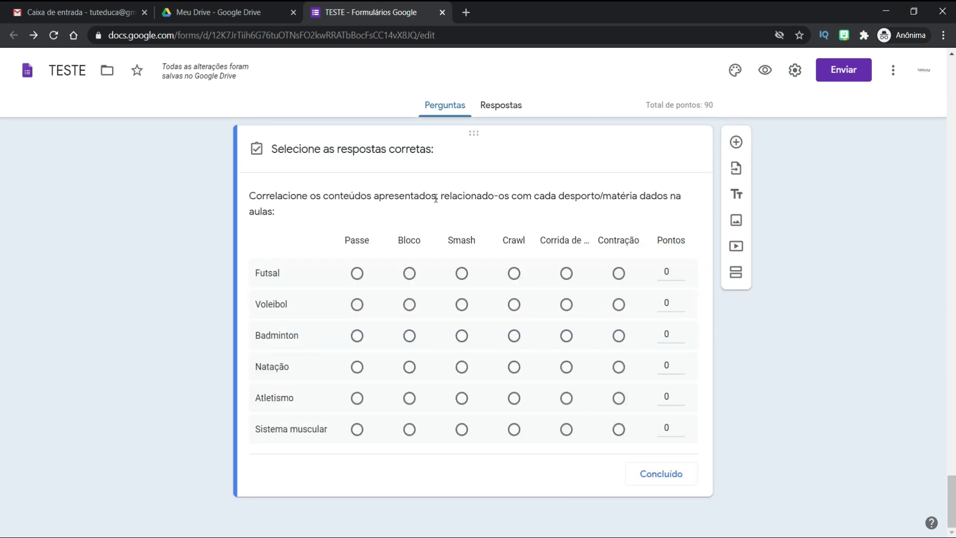
click(358, 273)
click(409, 304)
click(461, 336)
click(514, 367)
click(567, 398)
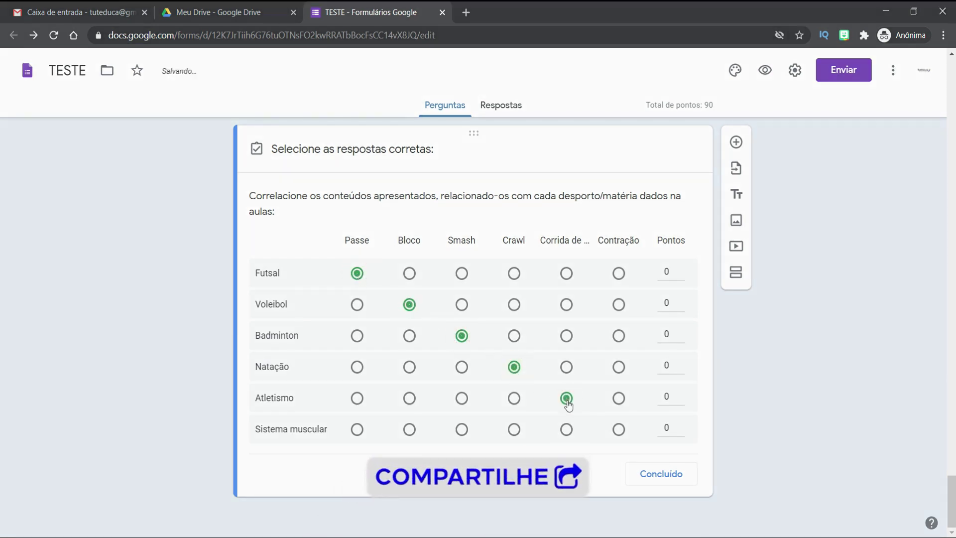
click(619, 429)
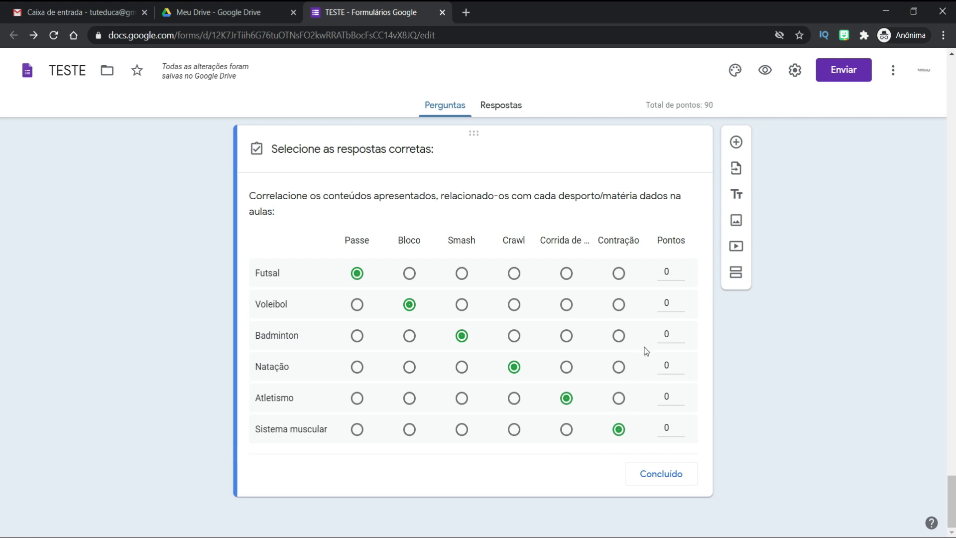
Step: Assign 5 points to each of the six rows in the answer key and finish editing it
mouse_move(680, 270)
click(672, 270)
text(5)
click(670, 303)
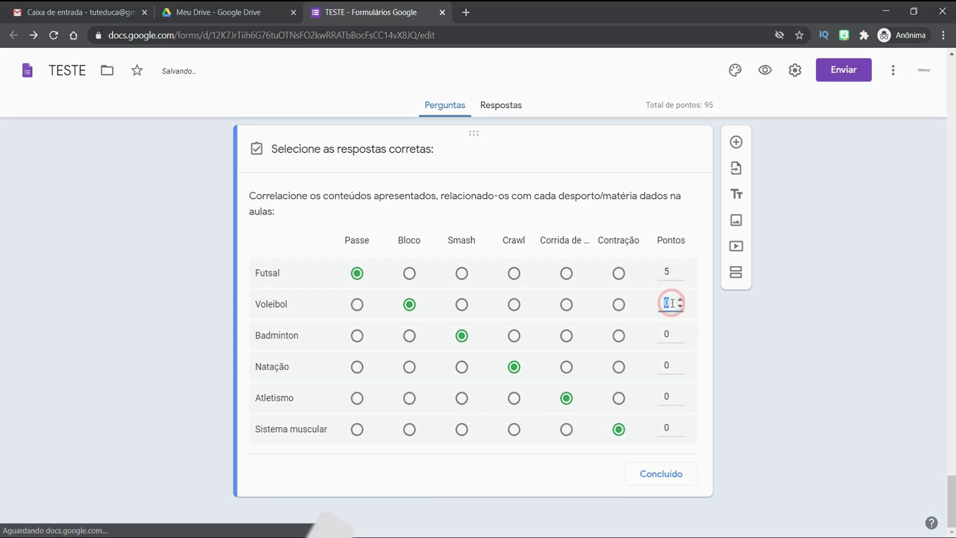
text(5)
click(673, 333)
text(5)
click(670, 365)
text(5)
click(670, 396)
text(5)
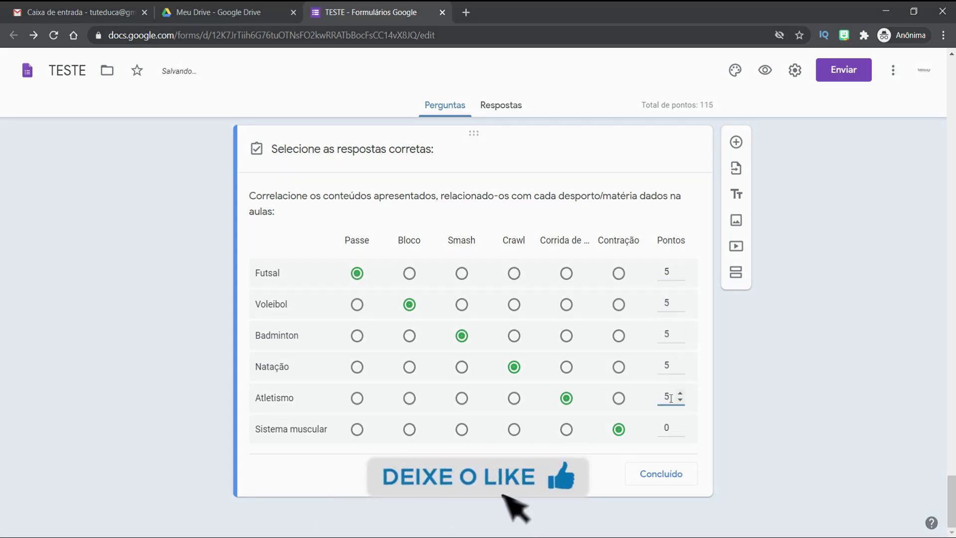
click(668, 427)
text(5)
click(698, 450)
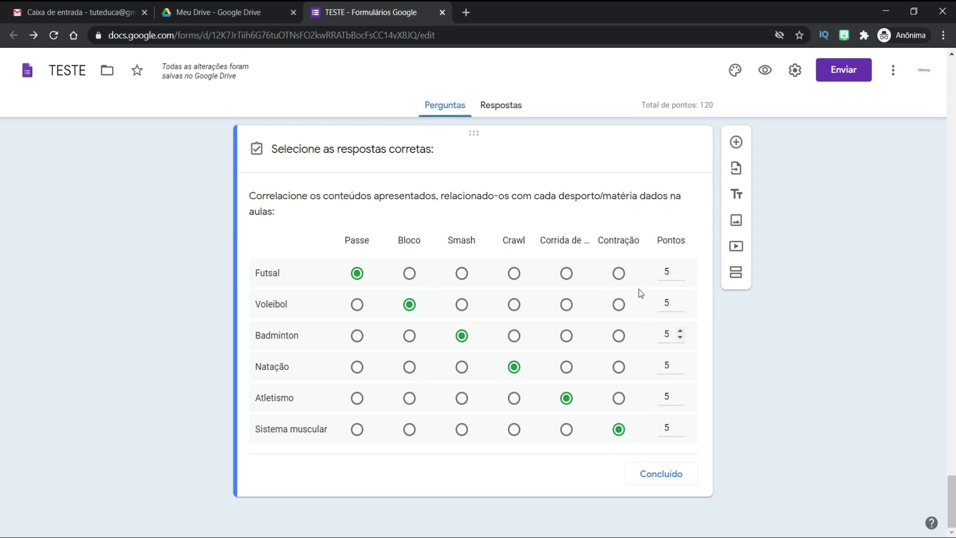
click(659, 478)
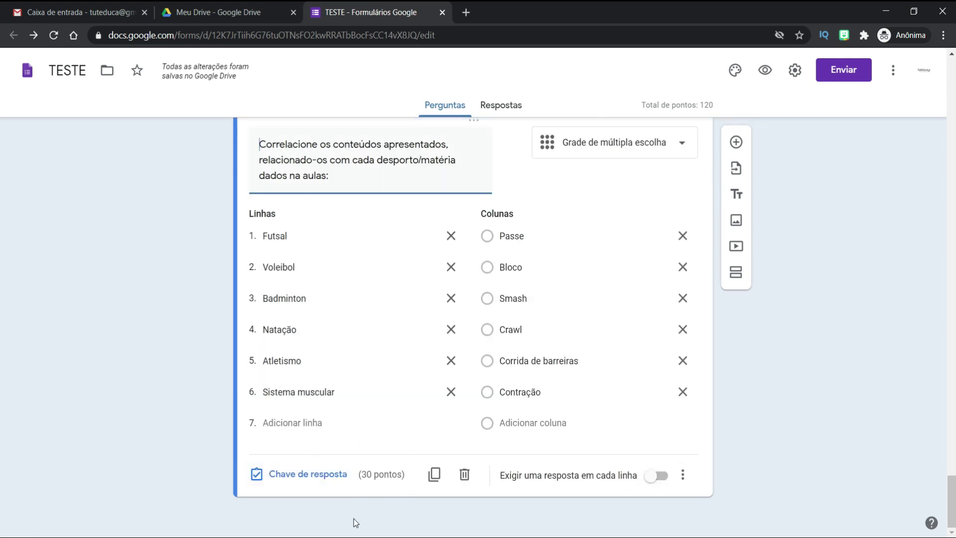
Step: Require a response in each row of the grid and check the question's additional options
click(660, 479)
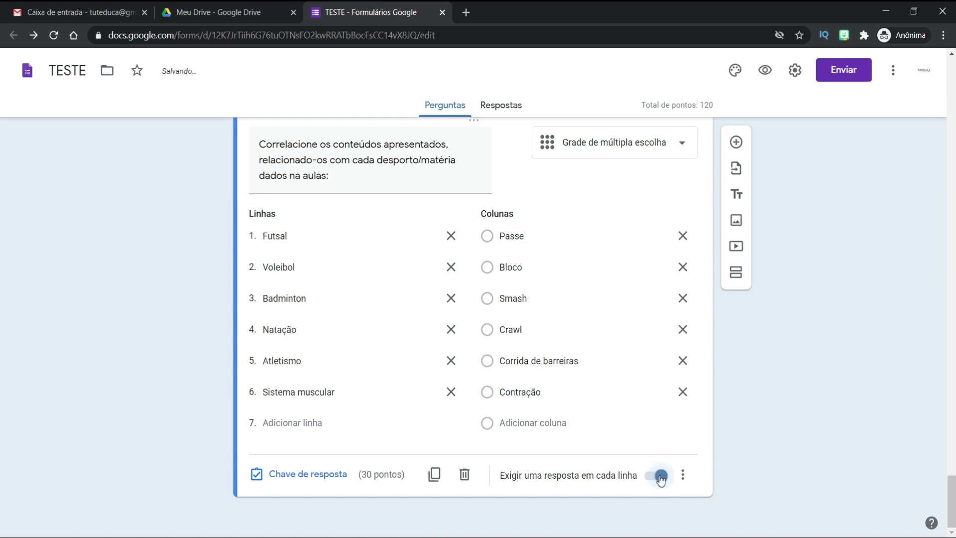
click(686, 477)
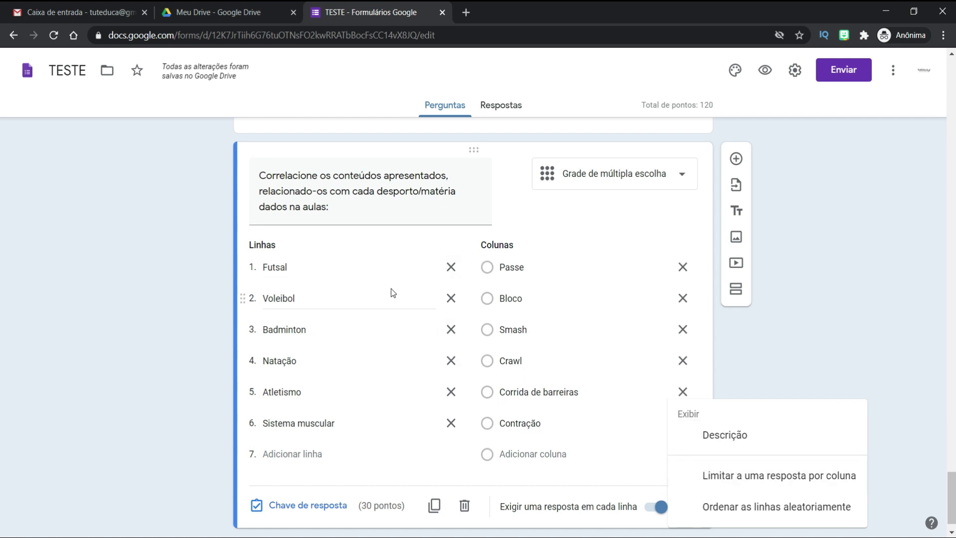
click(329, 513)
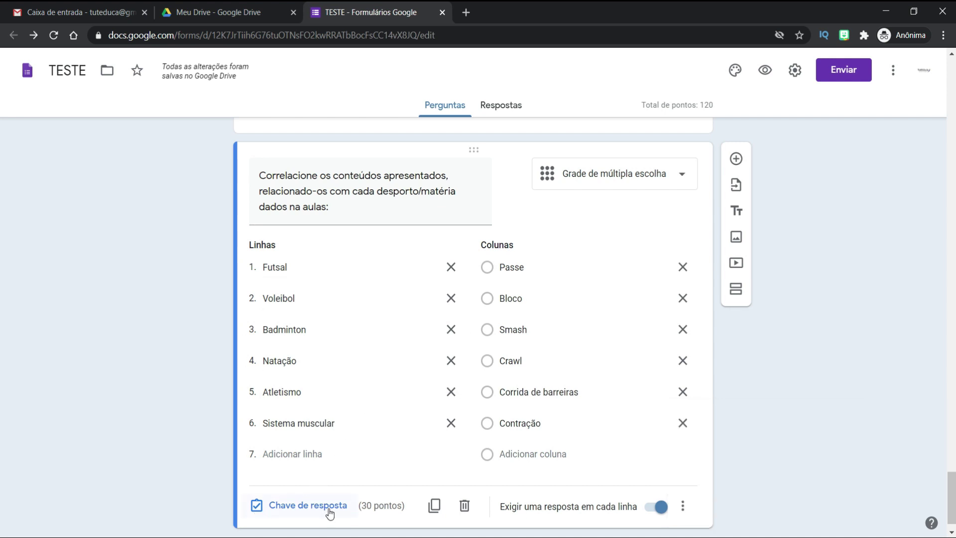
Step: Reopen the grid's answer key, mark Passe for Voleibol, and finish editing the key
click(321, 507)
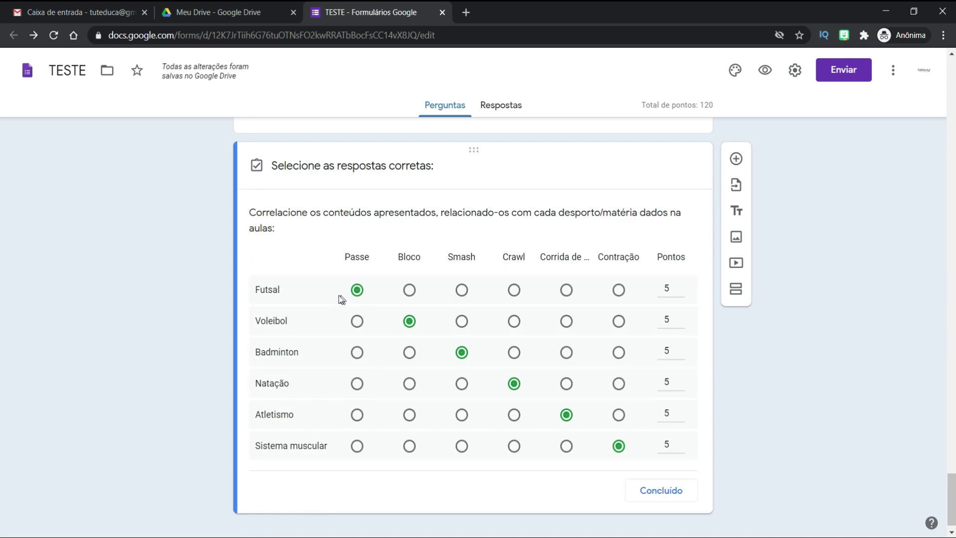
click(356, 322)
click(662, 491)
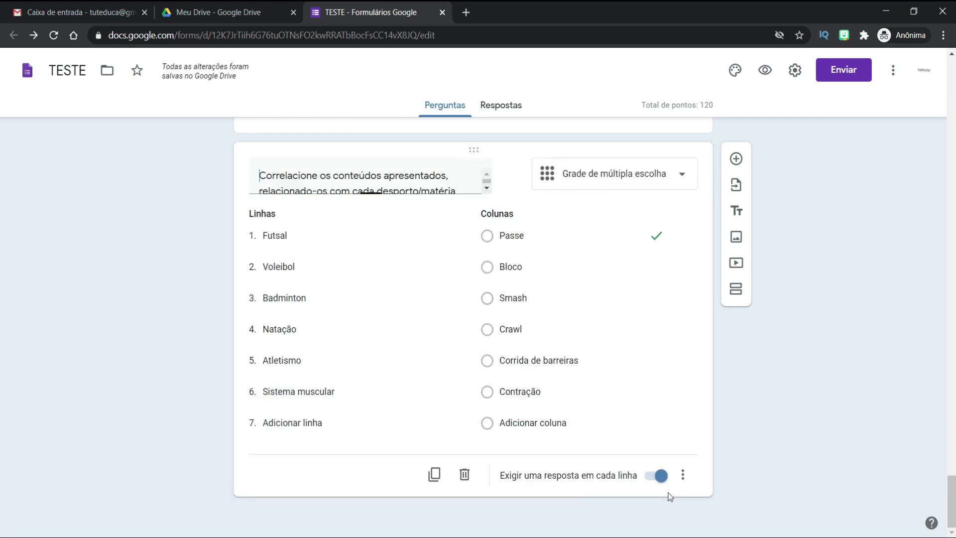
Step: Turn on random ordering of the rows for the grid question
click(682, 508)
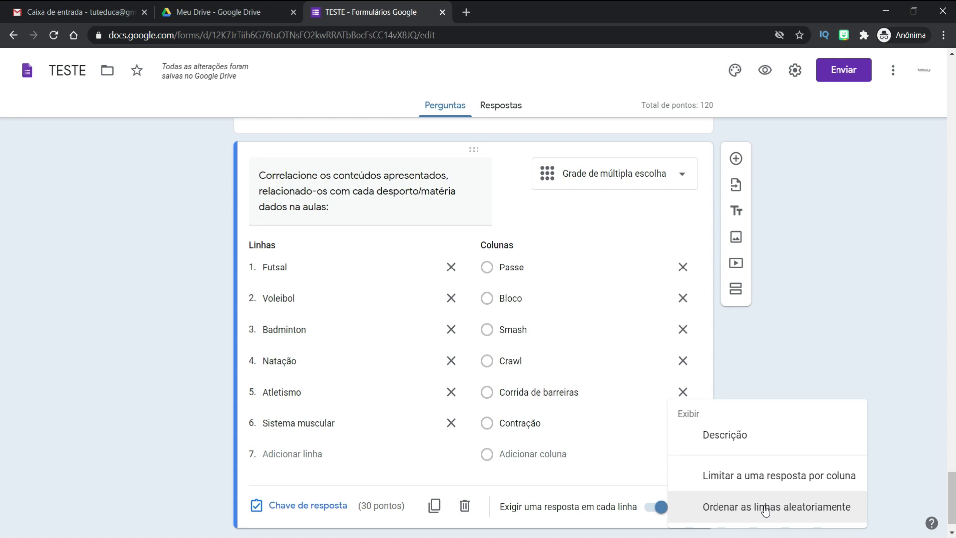
click(794, 510)
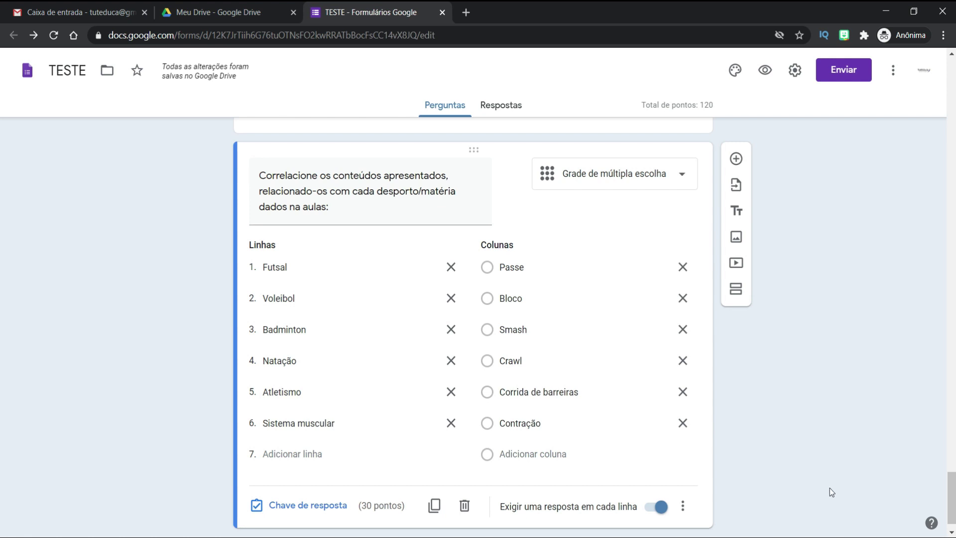
Step: Preview the form, test the grid by choosing the matching content for every row, and close the preview without submitting
click(764, 74)
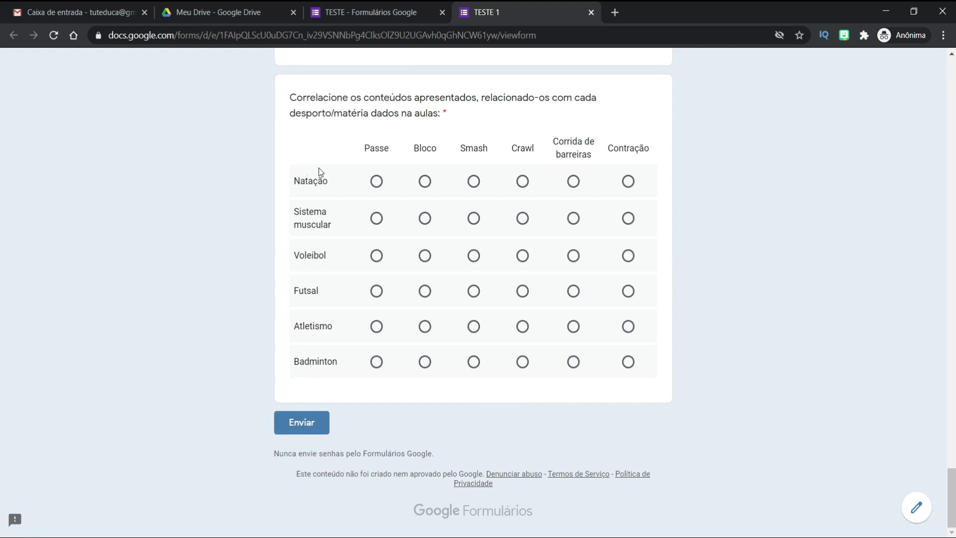
click(522, 181)
click(628, 218)
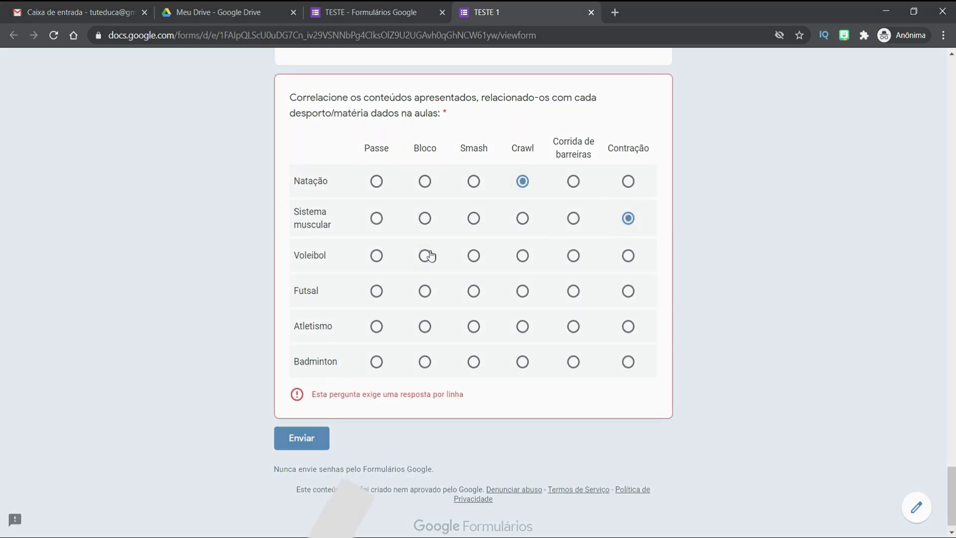
click(425, 256)
click(377, 291)
click(573, 327)
click(473, 361)
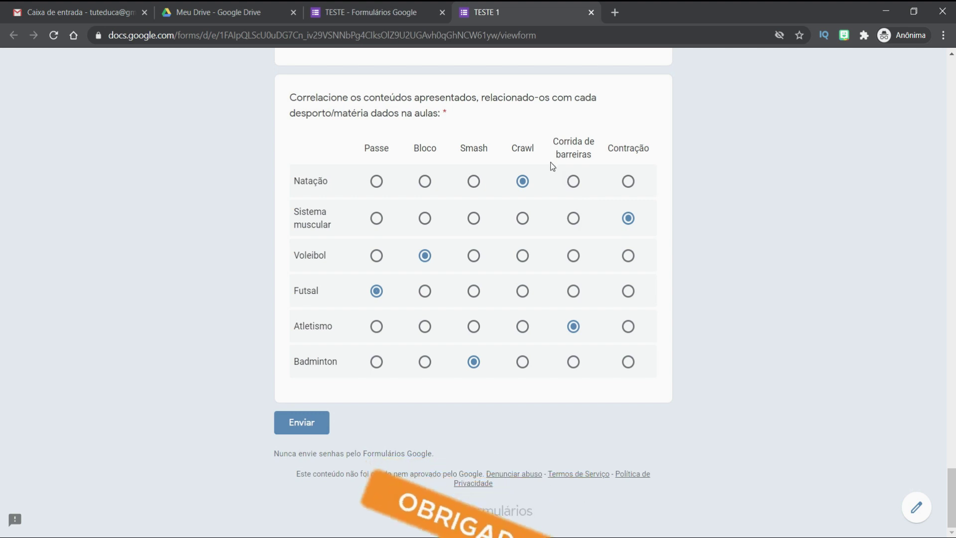
click(592, 12)
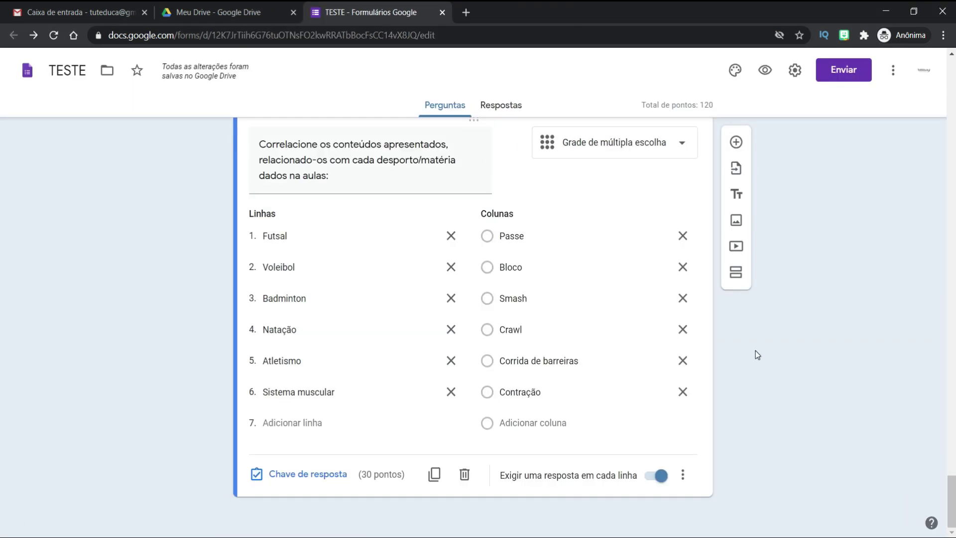